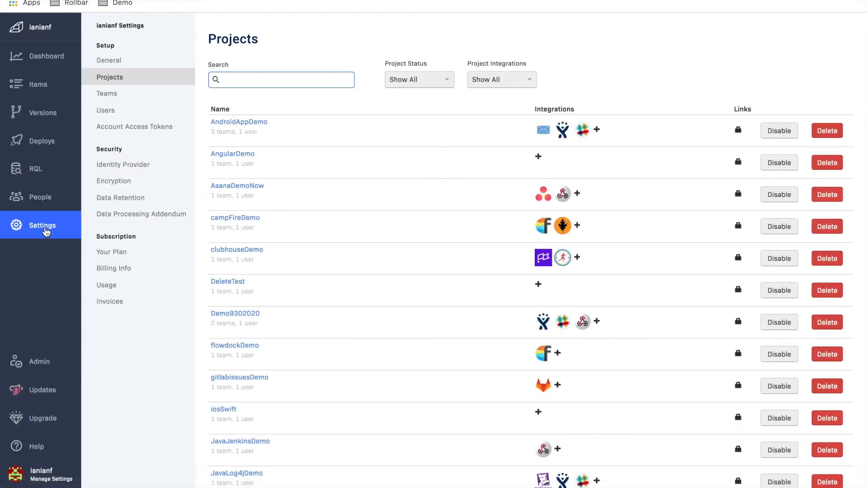
Find the OpsgenieDemo project with the search text "op" and open its notification integration settings.
type("op")
left_click(237, 130)
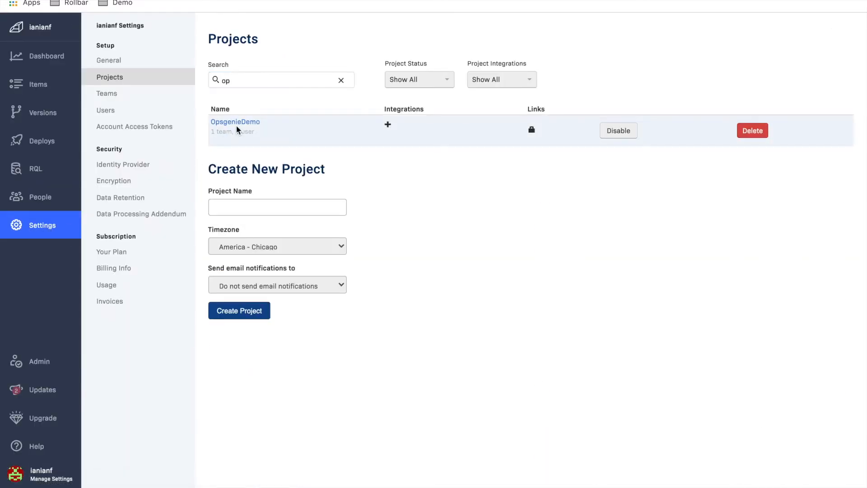
left_click(235, 122)
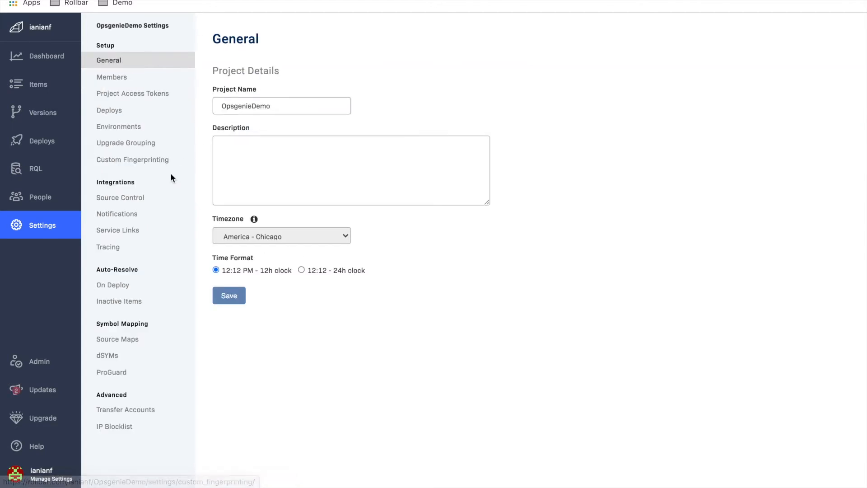
left_click_drag(144, 183, 93, 181)
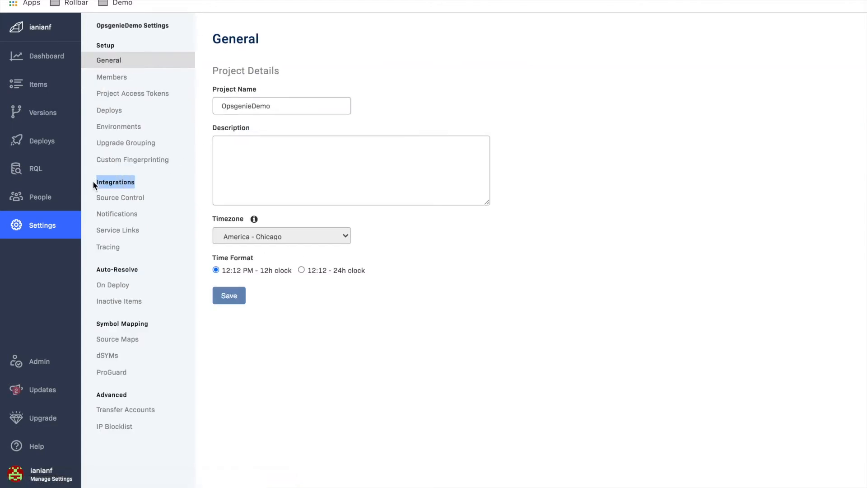
left_click(117, 214)
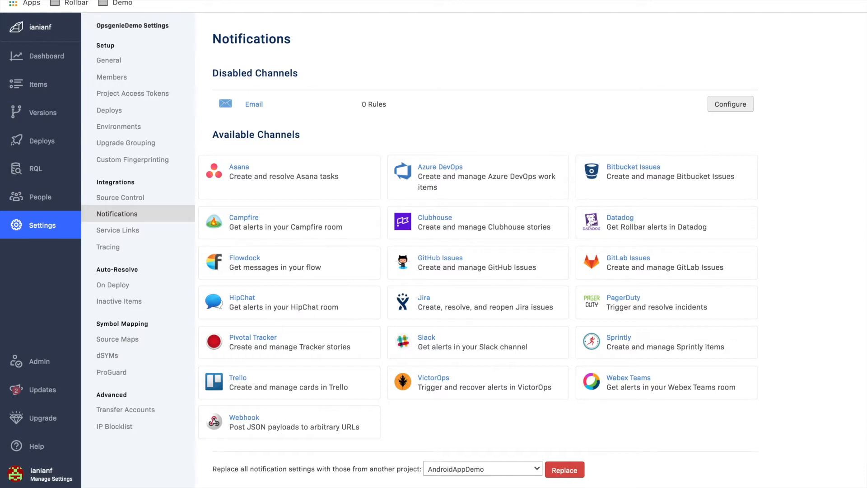
Read the Opsgenie documentation on adding the Rollbar integration, including the project access token and team dashboard instructions.
left_click(531, 0)
left_click(514, 56)
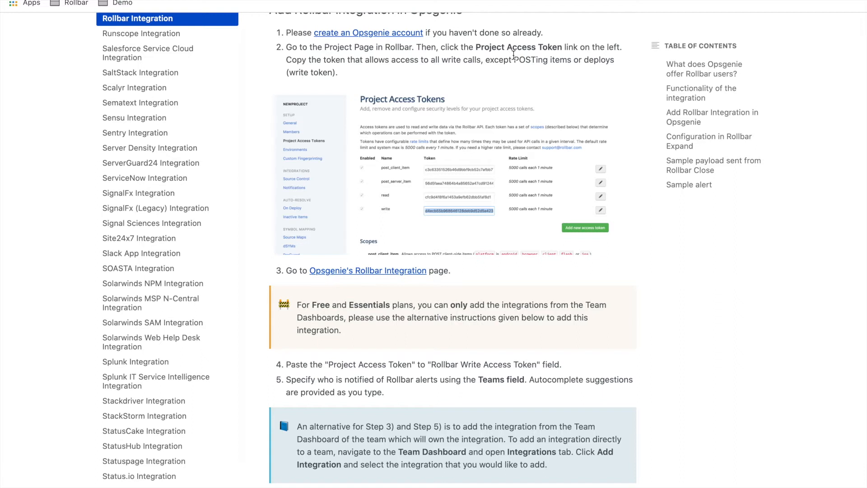
double_click(322, 303)
left_click(450, 82)
Switch to Opsgenie and start adding an integration for the Demo team.
key("ctrl+Tab")
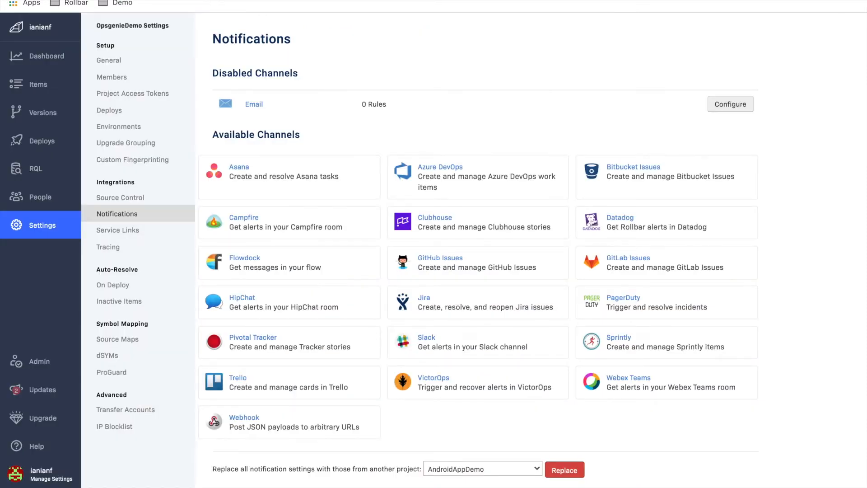
key("ctrl+Tab")
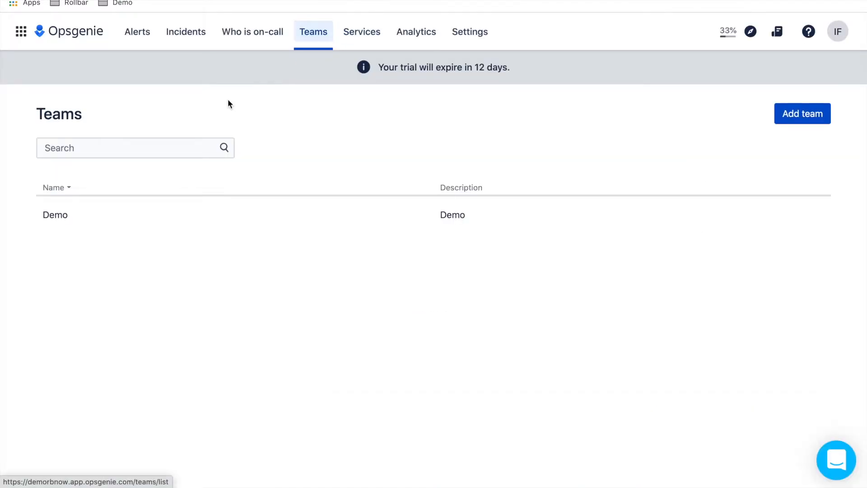
left_click(54, 215)
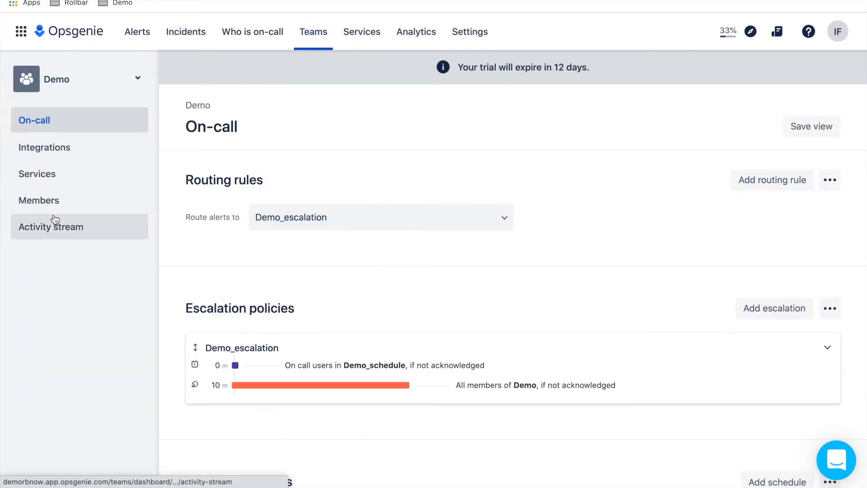
left_click(57, 150)
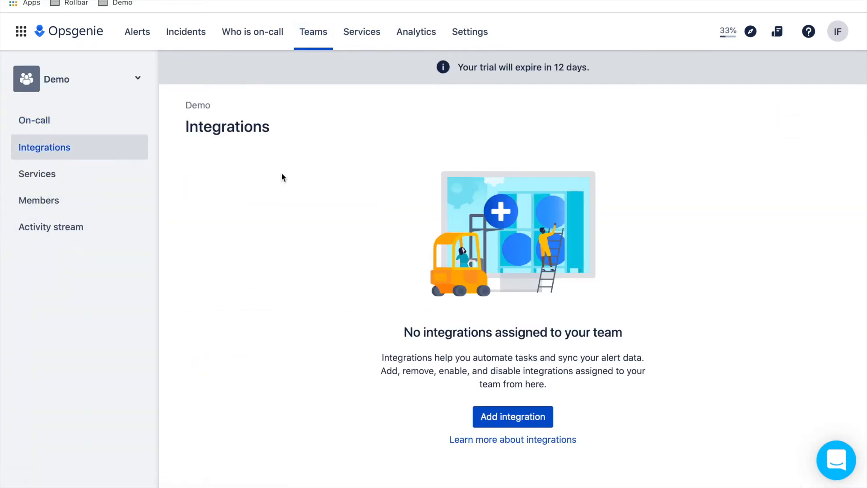
left_click(518, 420)
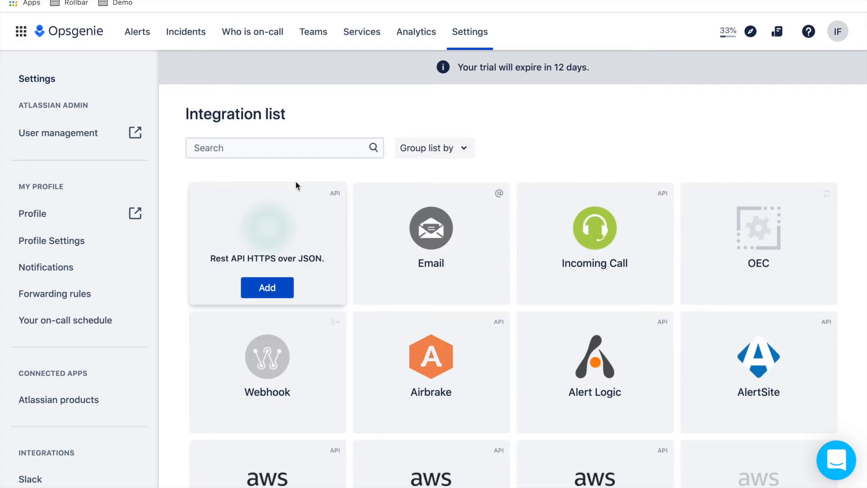
Search the integration list for "rollbar", add the Rollbar integration and save it with its default settings.
left_click(284, 149)
type("rollbar")
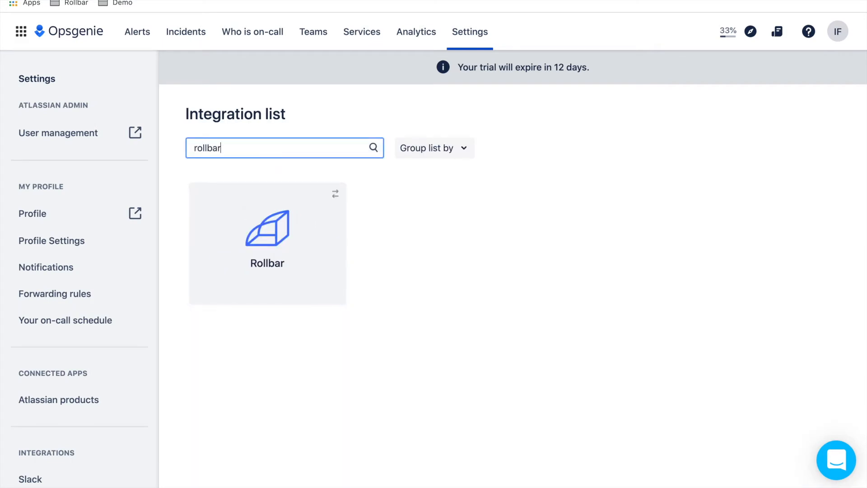
mouse_move(313, 250)
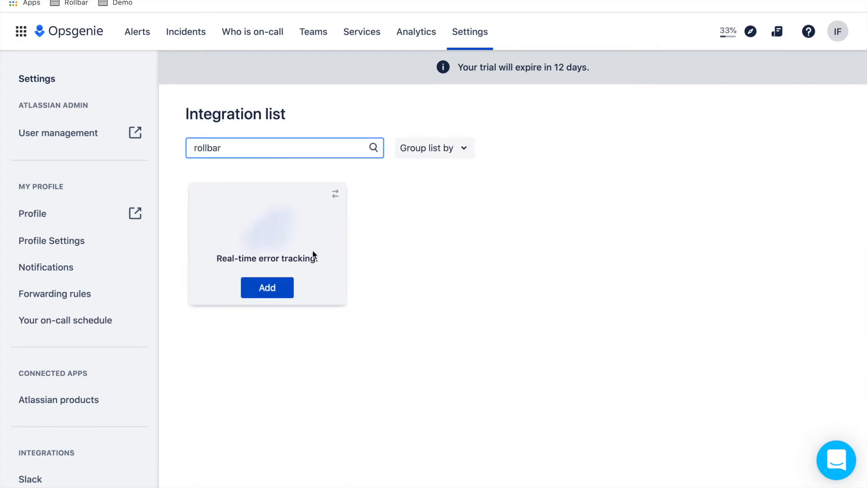
left_click(268, 288)
scroll(365, 267, "down", 6)
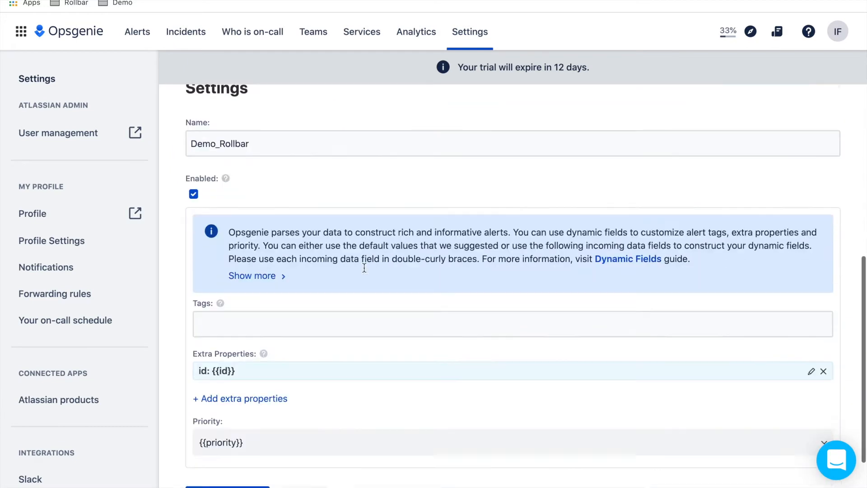
scroll(364, 268, "down", 1)
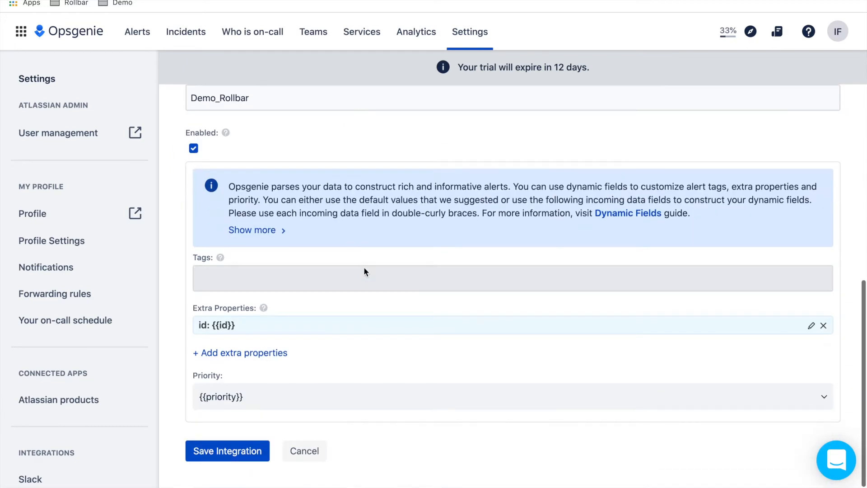
left_click(234, 452)
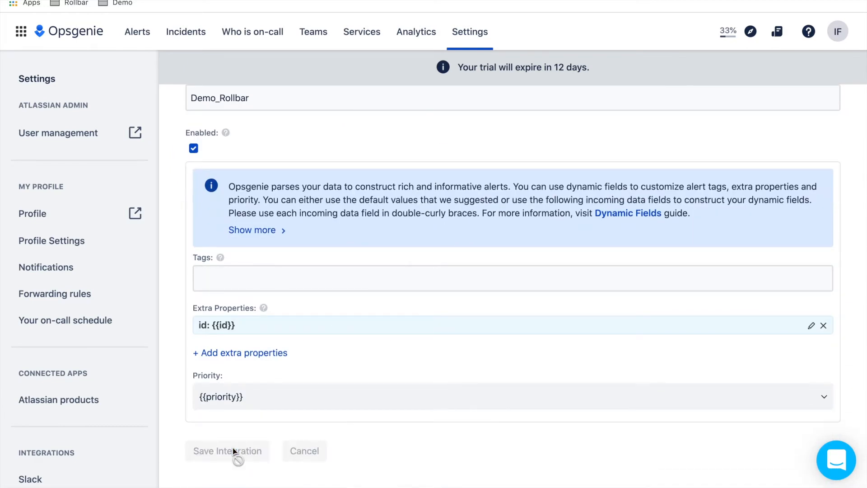
scroll(339, 325, "down", 1)
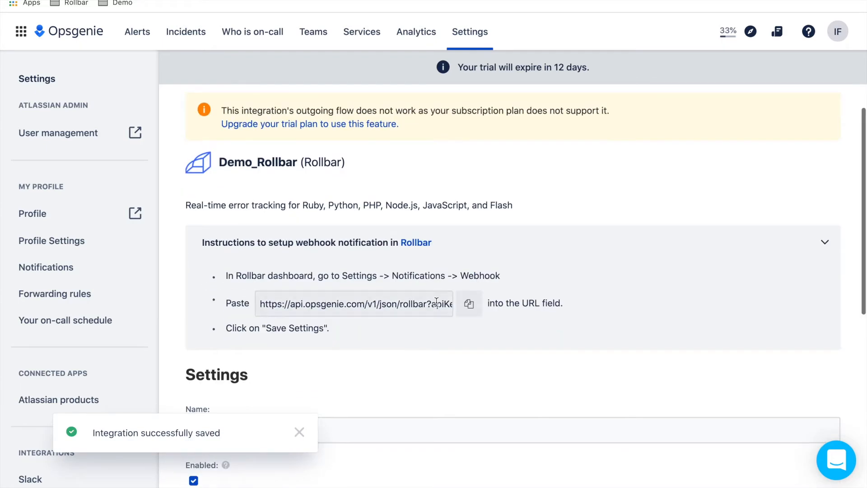
Copy the Opsgenie webhook URL with its API key into the URL field of Rollbar's Webhook channel and enable the integration.
left_click(467, 315)
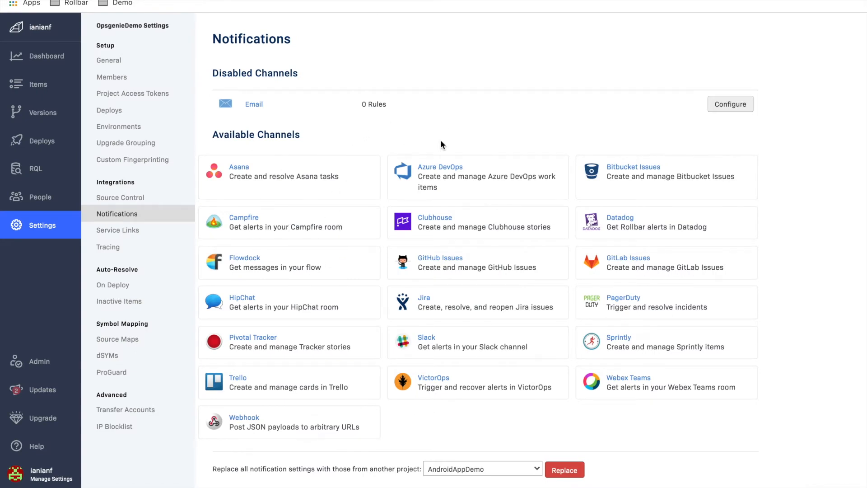
left_click(242, 420)
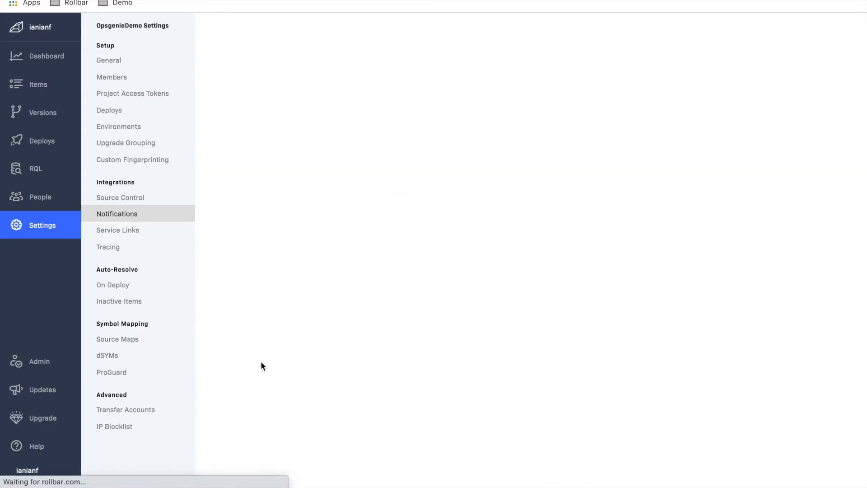
left_click(377, 89)
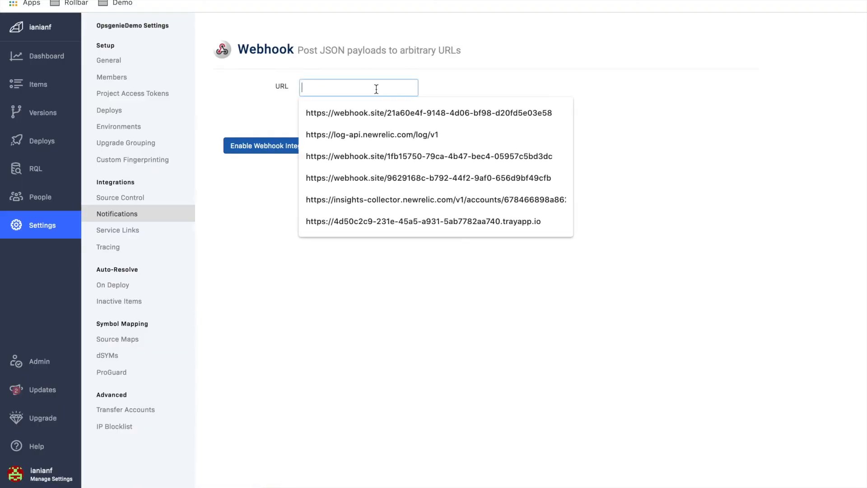
key("ctrl+v")
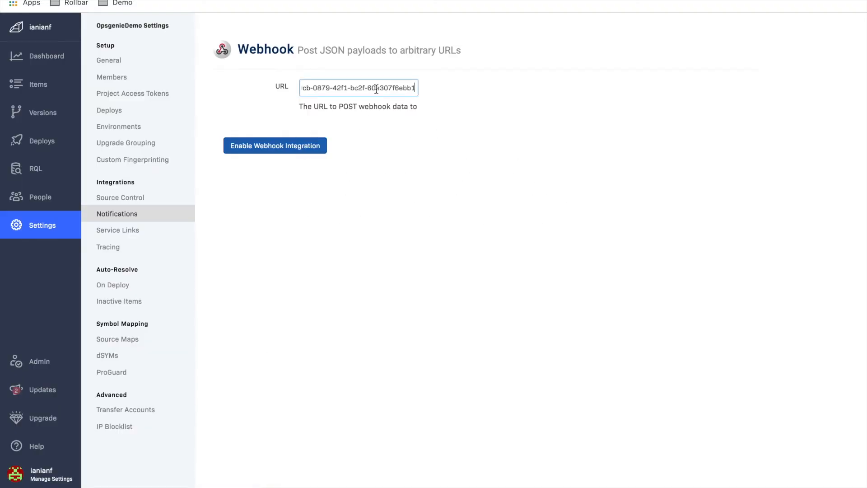
left_click(293, 154)
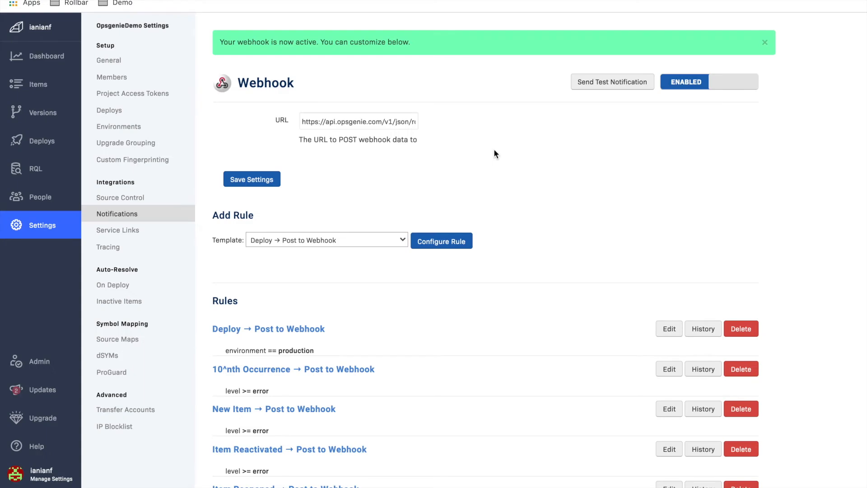
Send a test notification from Rollbar's webhook and open the newest Rollbar test alert in Opsgenie.
left_click(601, 84)
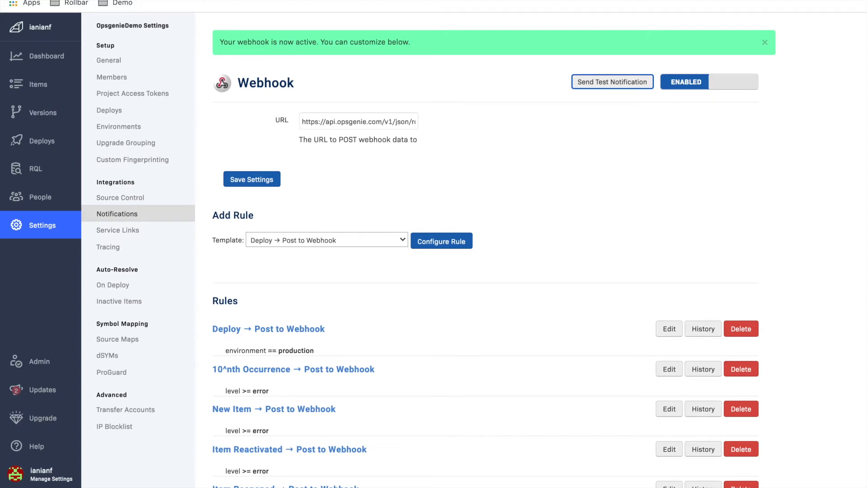
key("ctrl+Tab")
left_click(143, 34)
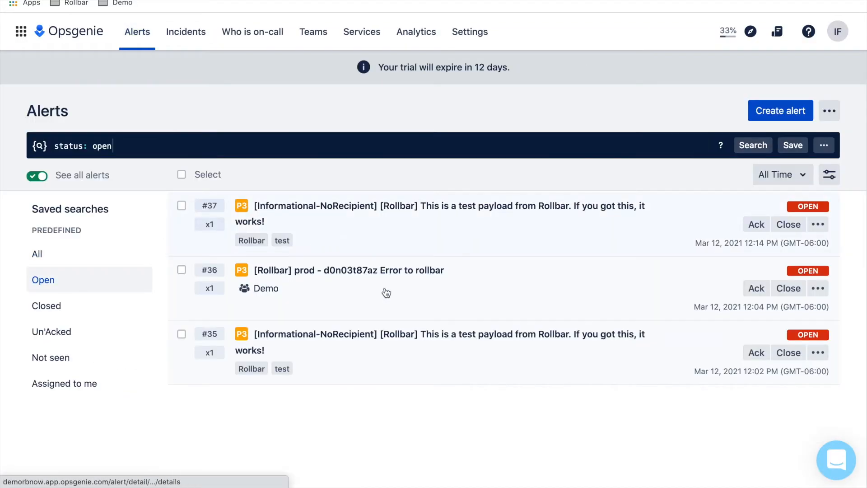
left_click(461, 219)
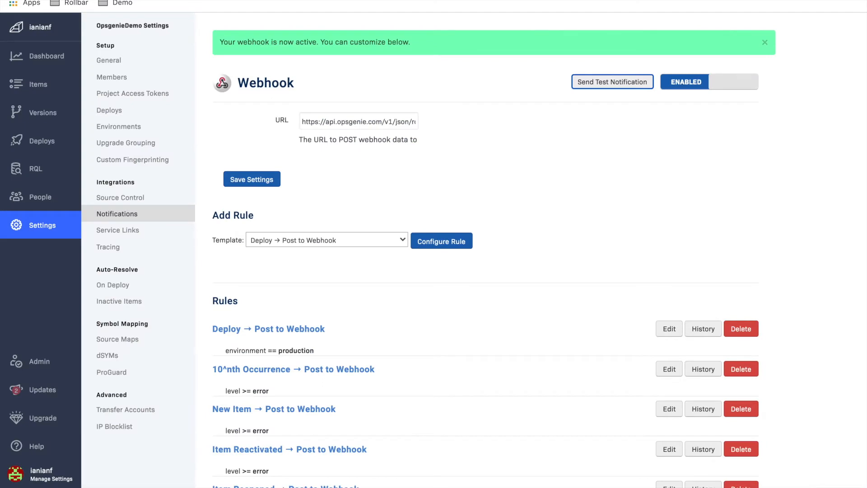
Edit Rollbar's New Item → Post to Webhook rule and set its level filter to Critical.
left_click_drag(255, 299, 211, 300)
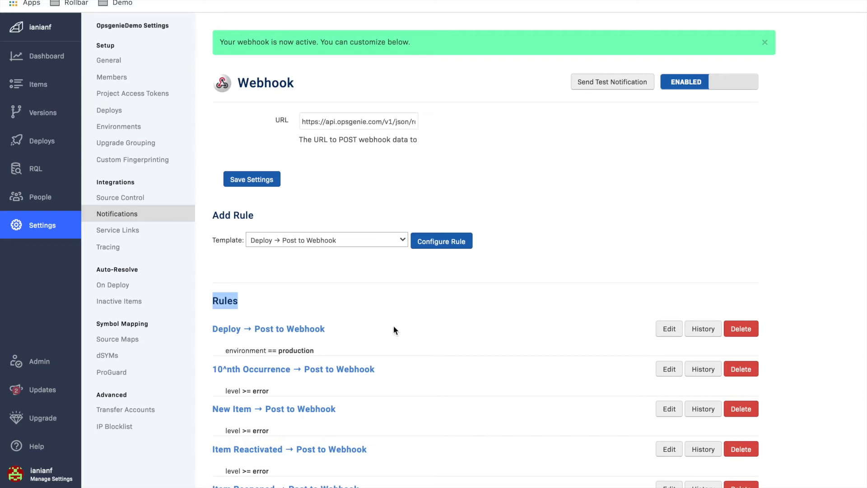
scroll(394, 326, "down", 3)
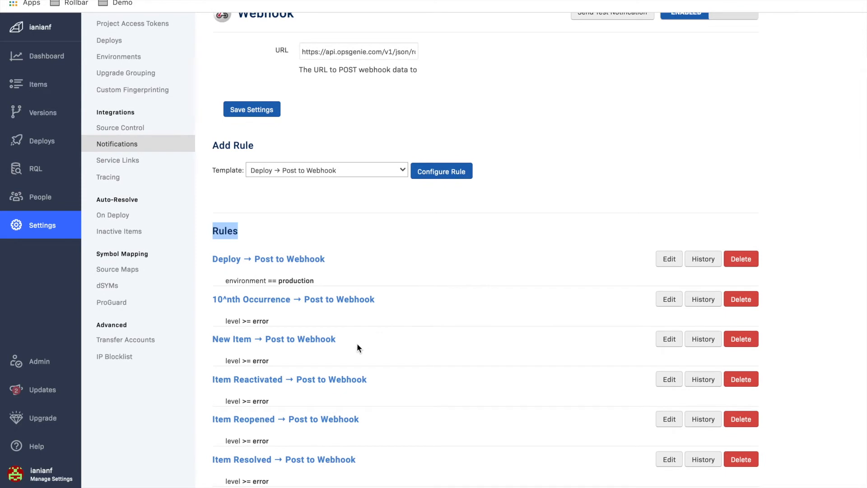
left_click(668, 339)
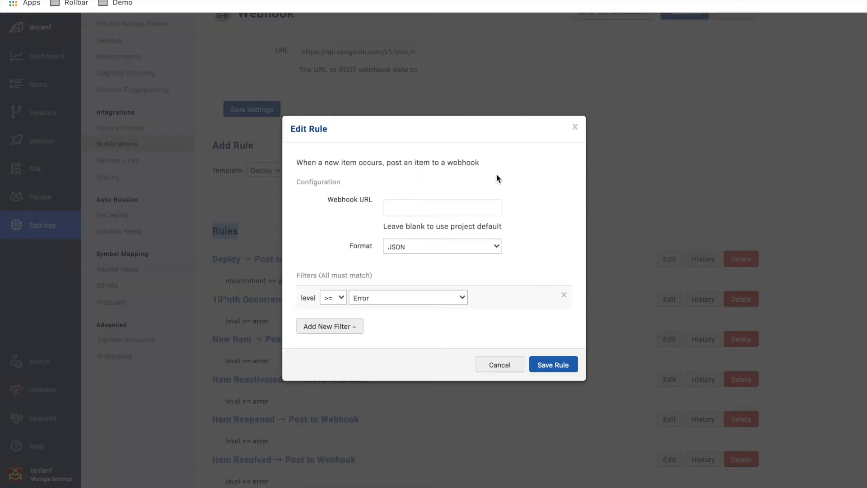
left_click_drag(490, 165, 297, 162)
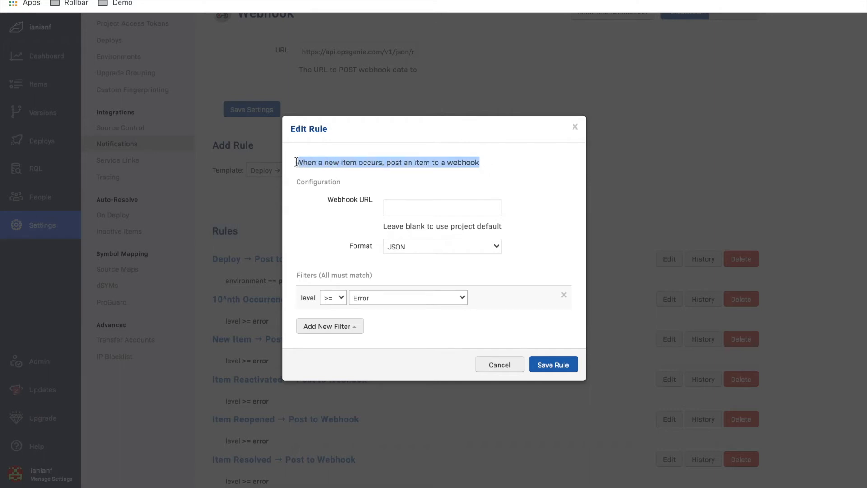
left_click(406, 184)
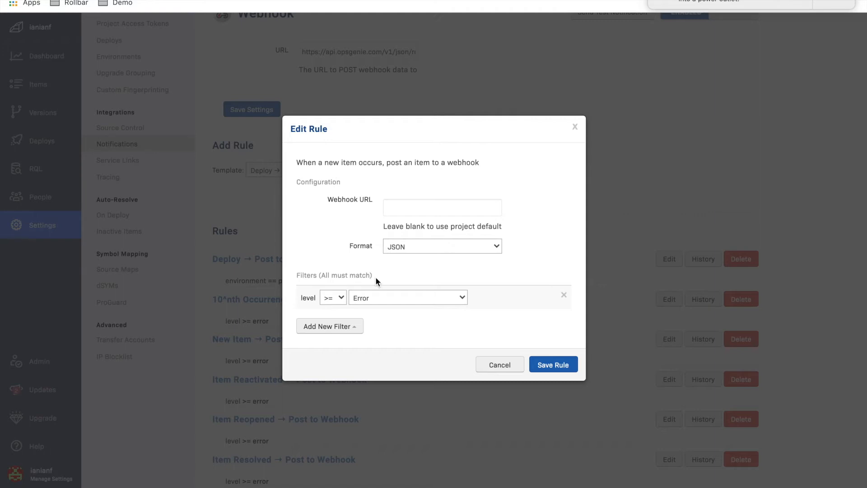
left_click(402, 294)
left_click(400, 288)
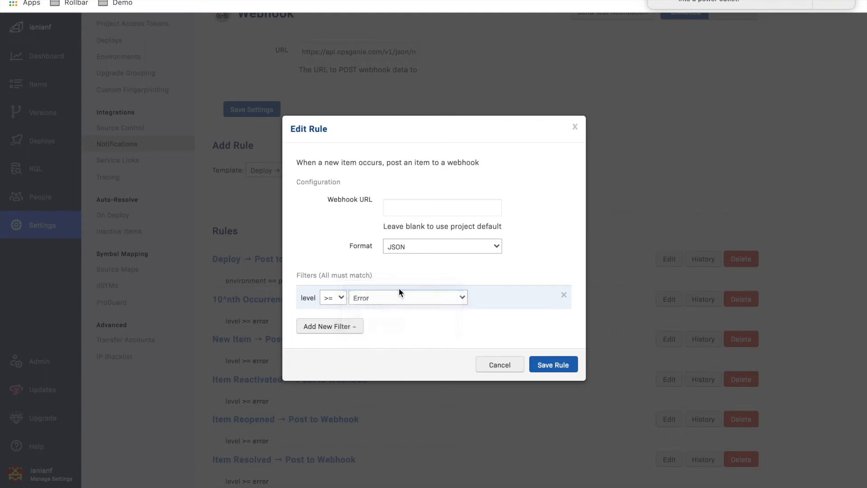
Add rule filters for environment equal to prod and any stacktrace method containing "test".
left_click(355, 326)
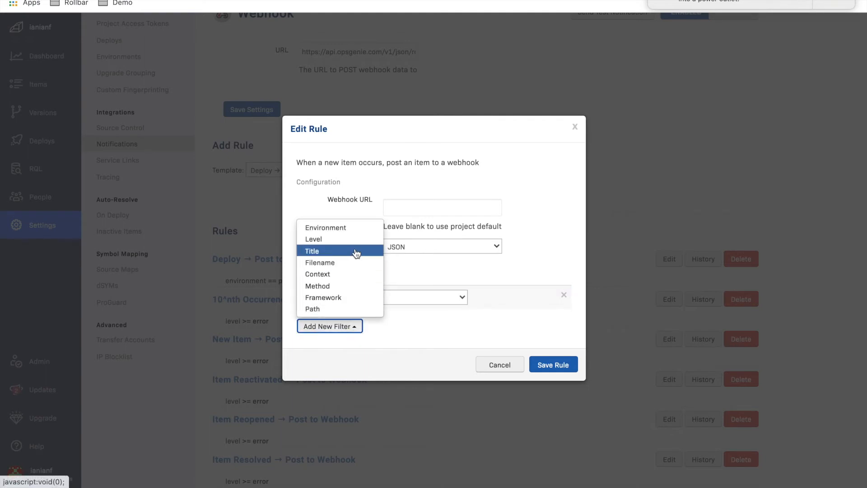
left_click(357, 228)
left_click(355, 352)
left_click(351, 309)
left_click(409, 355)
type("test")
left_click(357, 385)
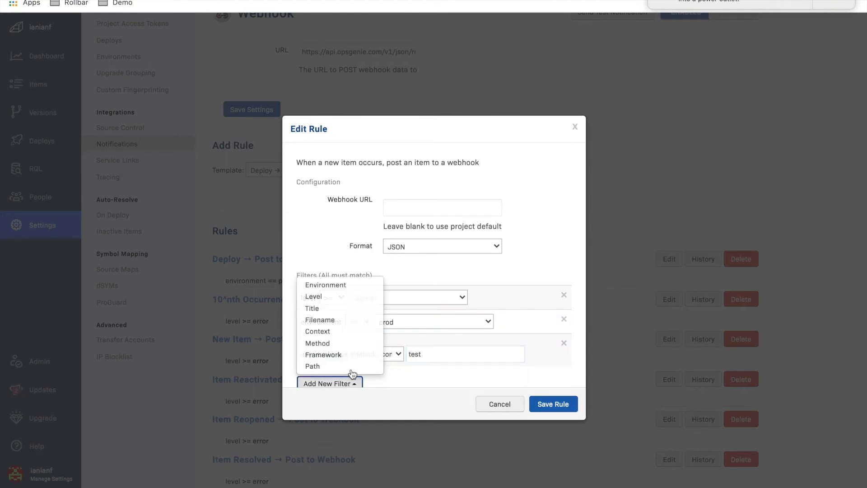
left_click(395, 376)
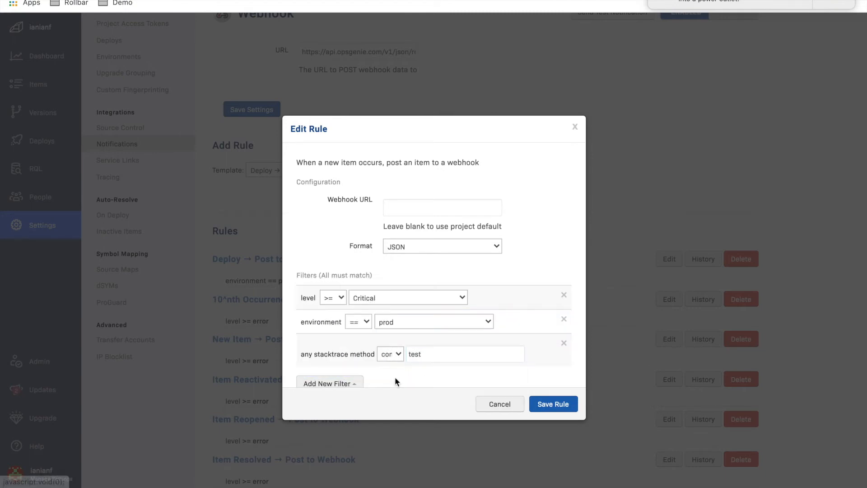
Reduce the New Item rule to a single level >= Debug filter by removing the environment and stacktrace filters, and save the rule and webhook settings.
left_click(564, 345)
left_click(565, 322)
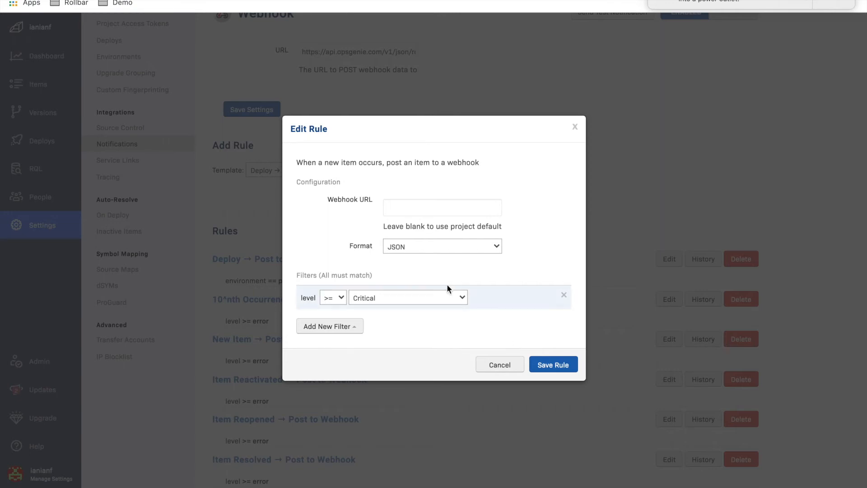
left_click(450, 298)
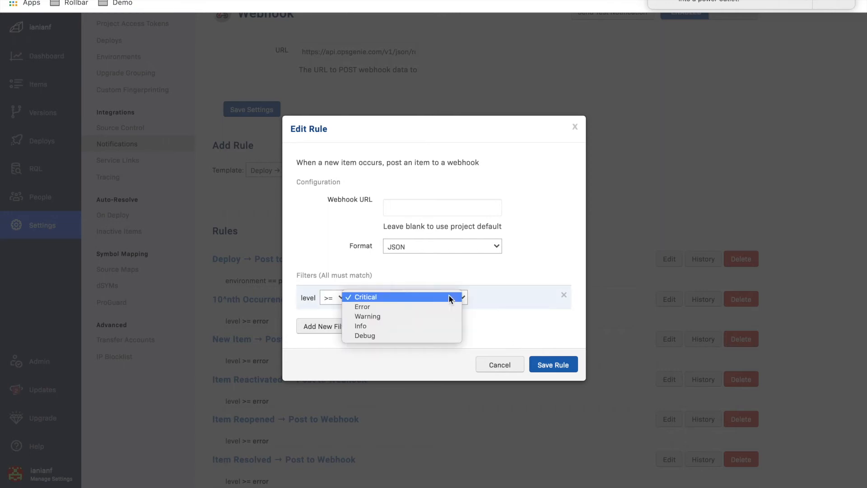
left_click(415, 336)
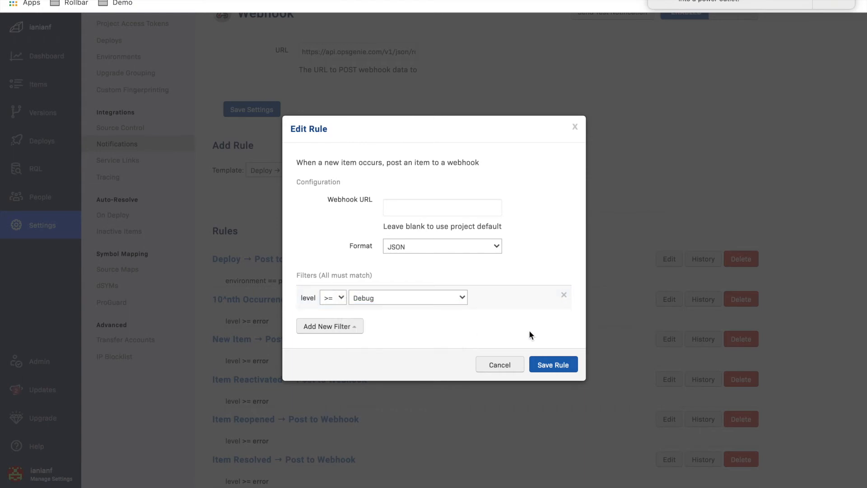
left_click(558, 372)
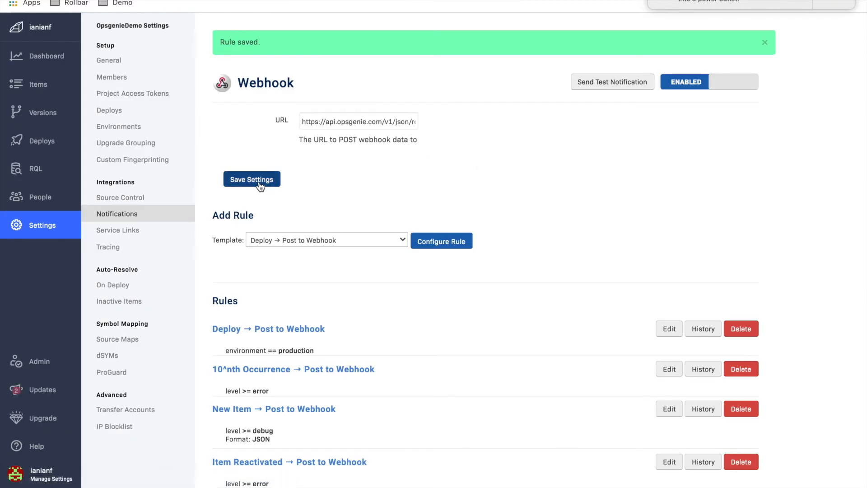
left_click(260, 185)
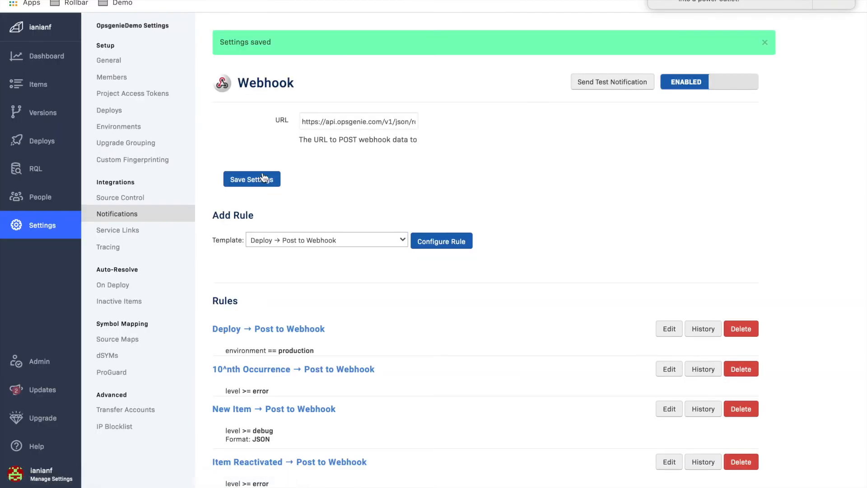
Check the project's items in Rollbar, and close all three open Rollbar alerts in the Opsgenie alert list.
left_click(44, 85)
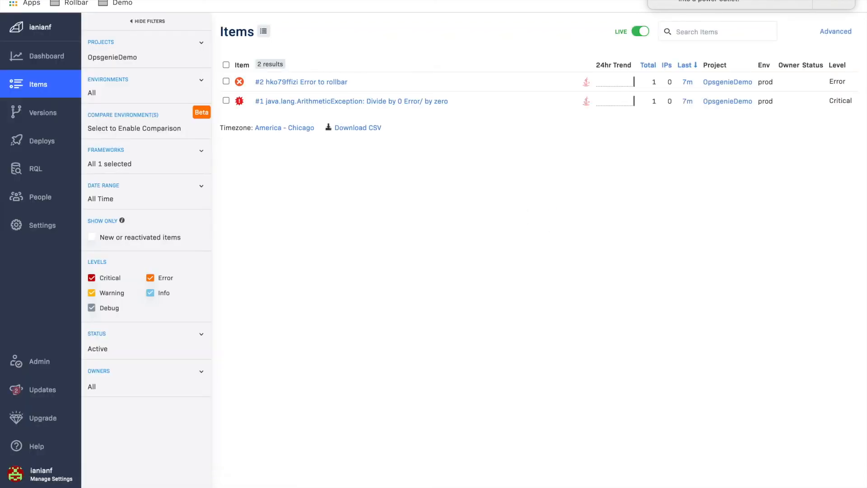
key("ctrl+Tab")
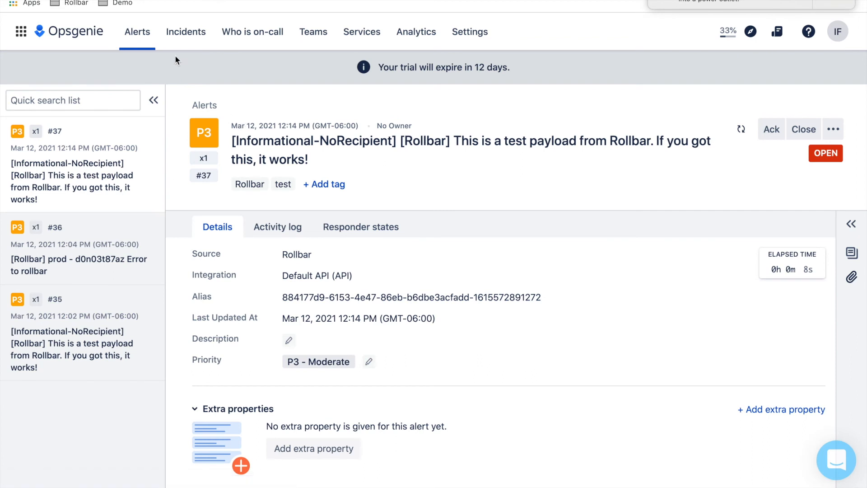
left_click(142, 32)
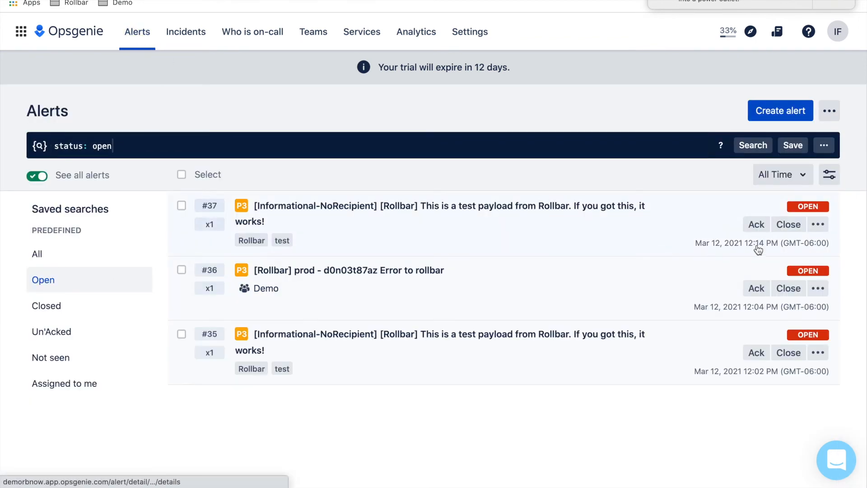
left_click(789, 226)
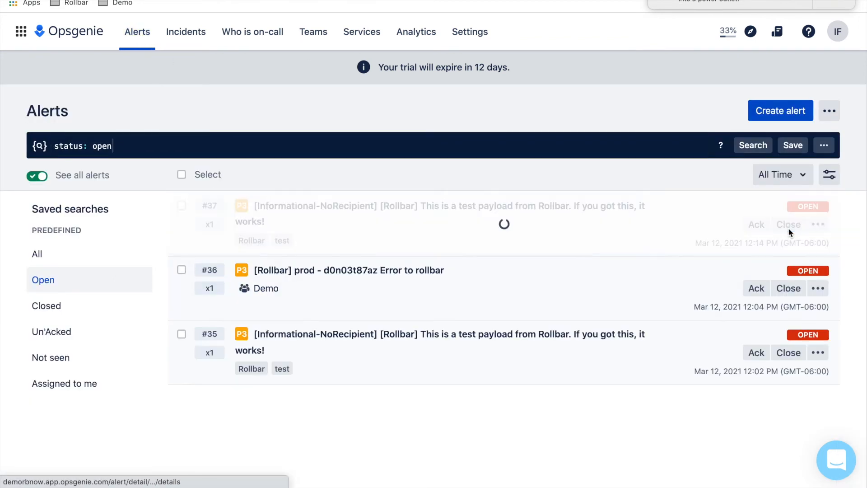
left_click(790, 289)
left_click(789, 352)
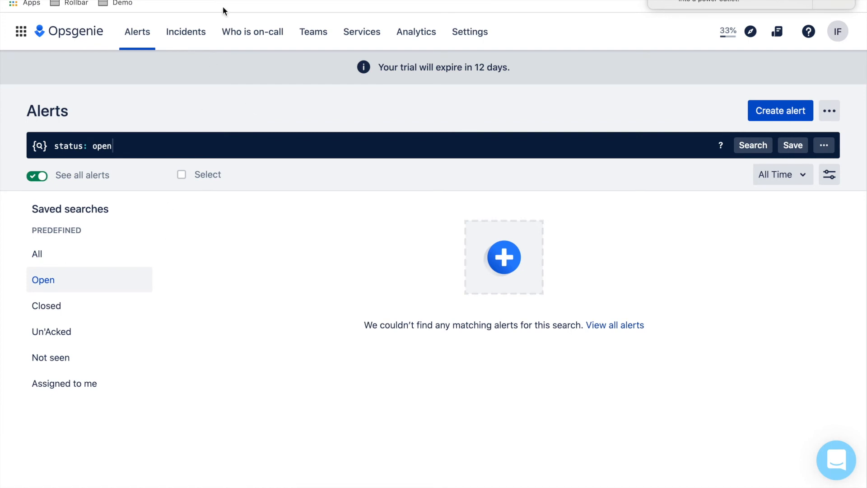
Run the Java Main program in IntelliJ IDEA to send errors to Rollbar, and open the resulting prod alert in Opsgenie's open alerts.
left_click(203, 1)
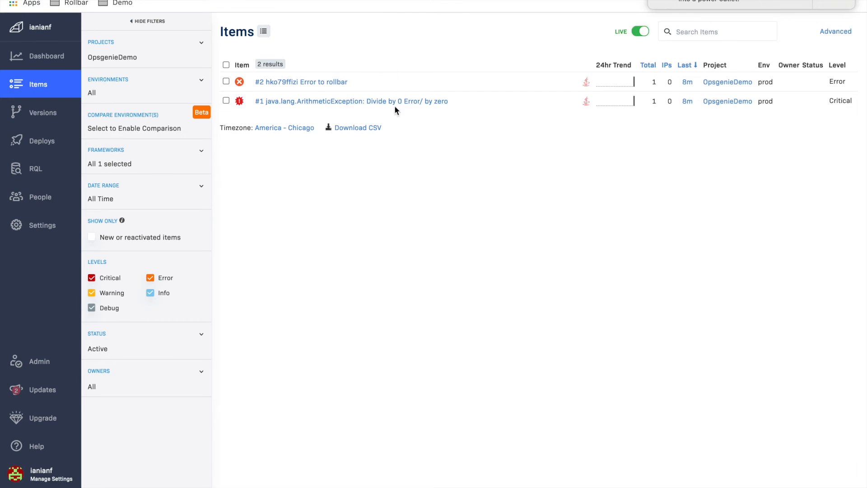
key("super+Tab")
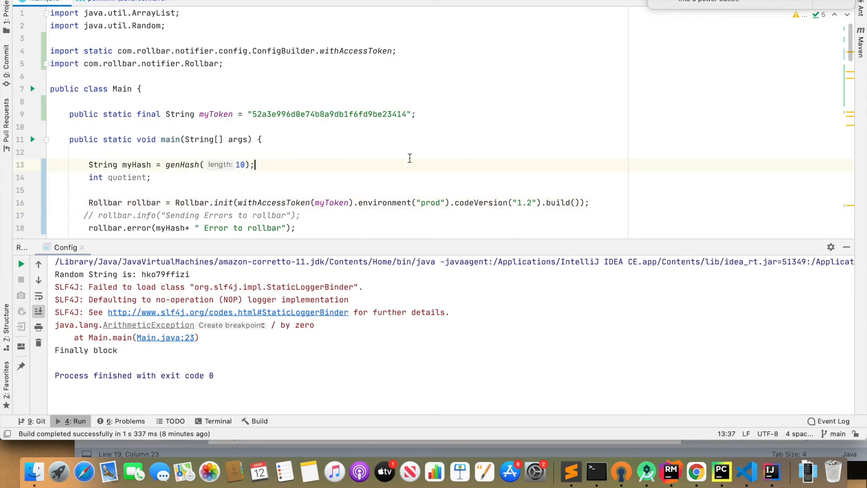
right_click(410, 159)
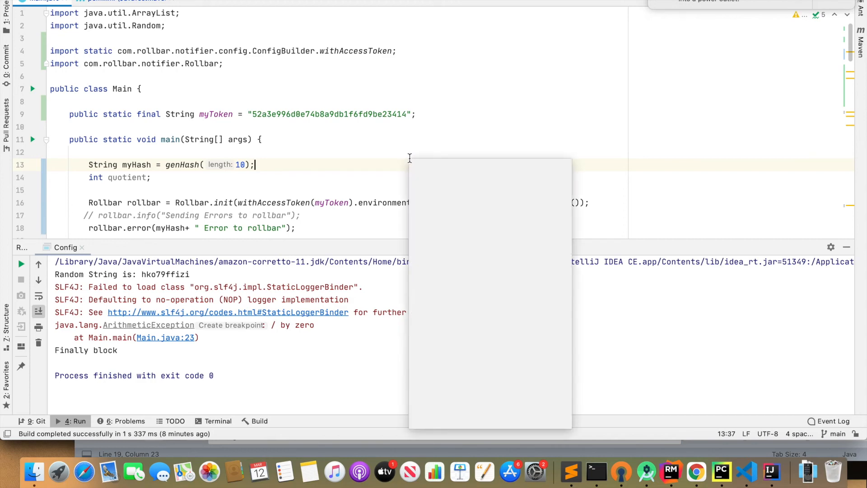
left_click(455, 290)
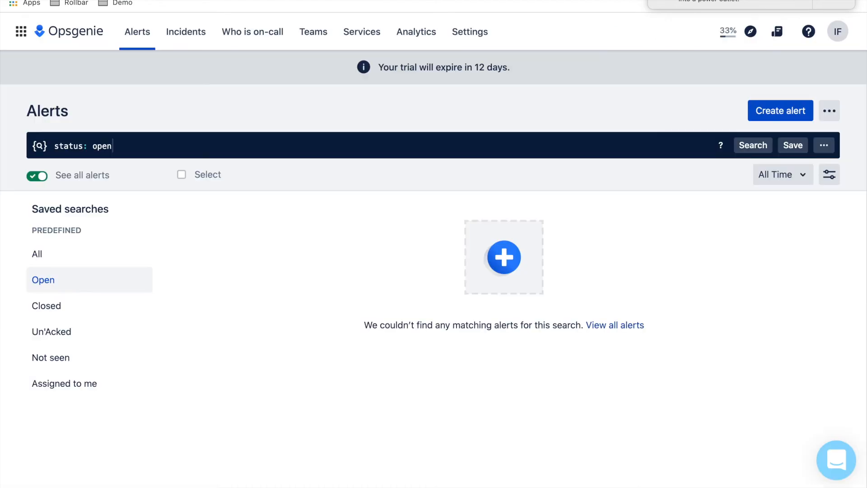
left_click(63, 285)
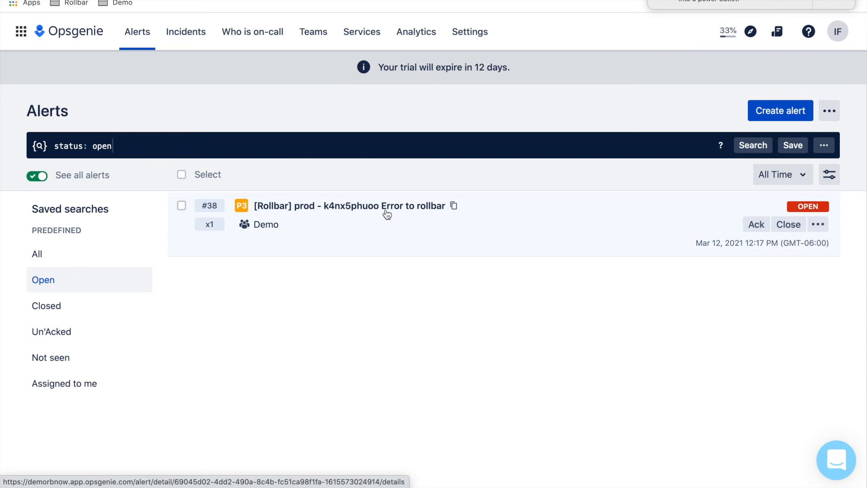
left_click(391, 212)
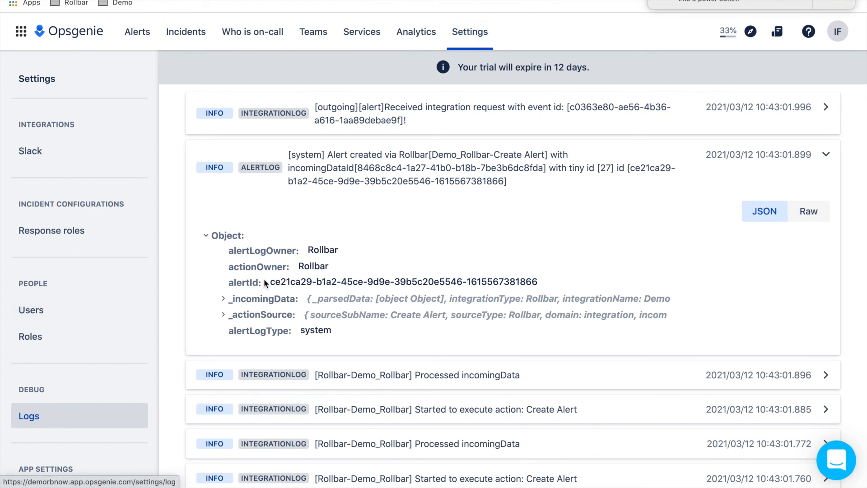
Examine the Opsgenie logs around the expanded alert-created entry of the Demo_Rollbar integration.
scroll(348, 256, "up", 2)
scroll(347, 252, "up", 3)
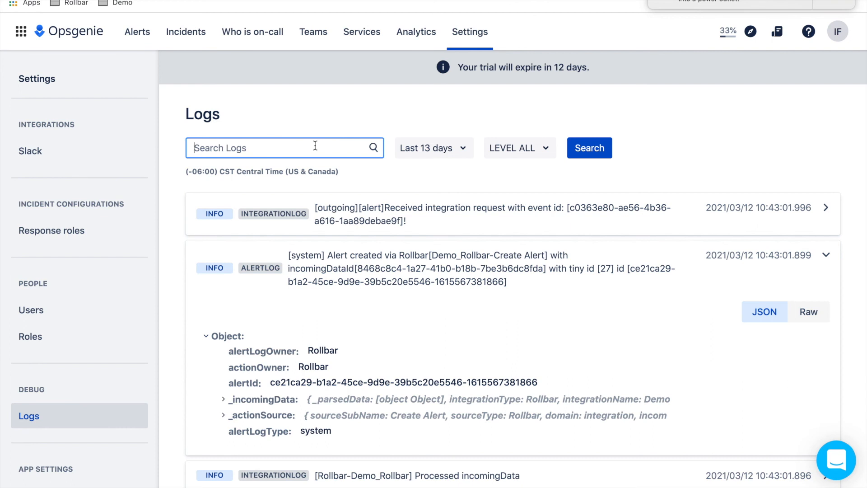
scroll(353, 317, "down", 5)
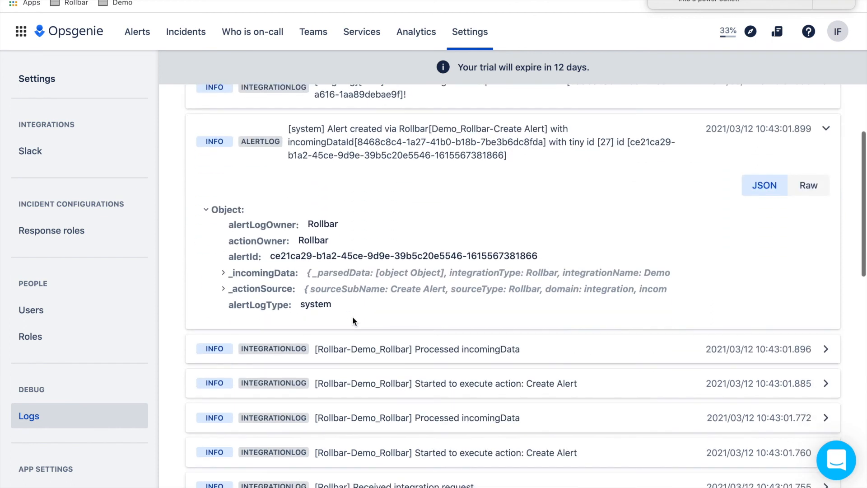